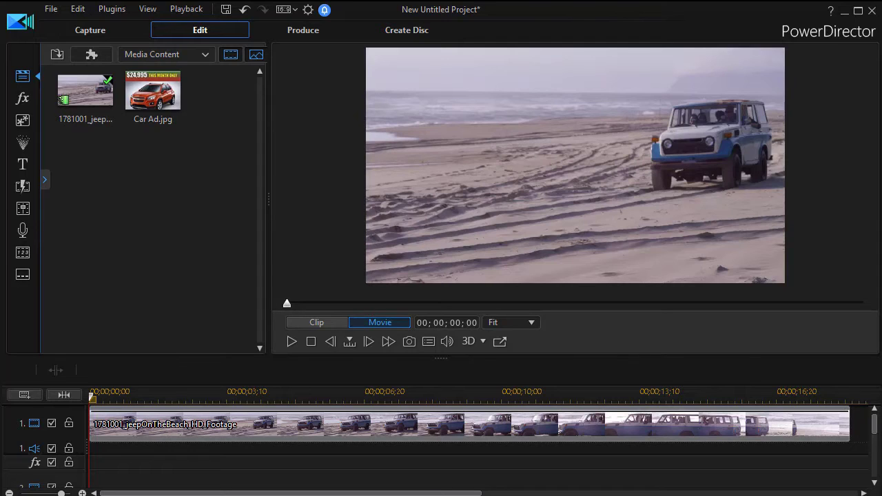
# Play back the jeep-on-the-beach clip in the preview player
pyautogui.click(292, 341)
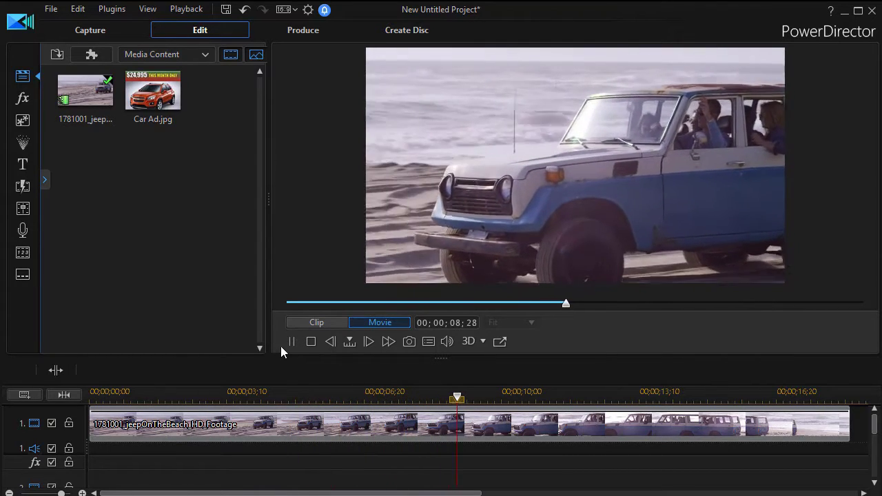
pyautogui.click(289, 342)
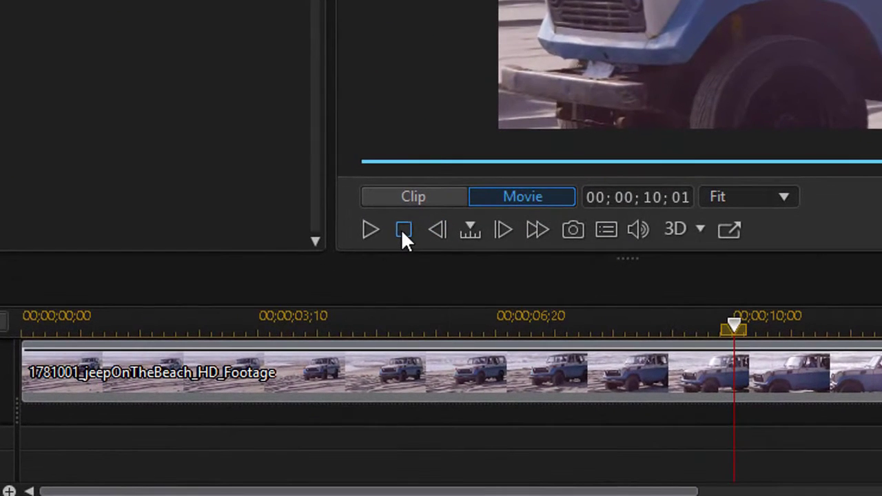
pyautogui.click(311, 341)
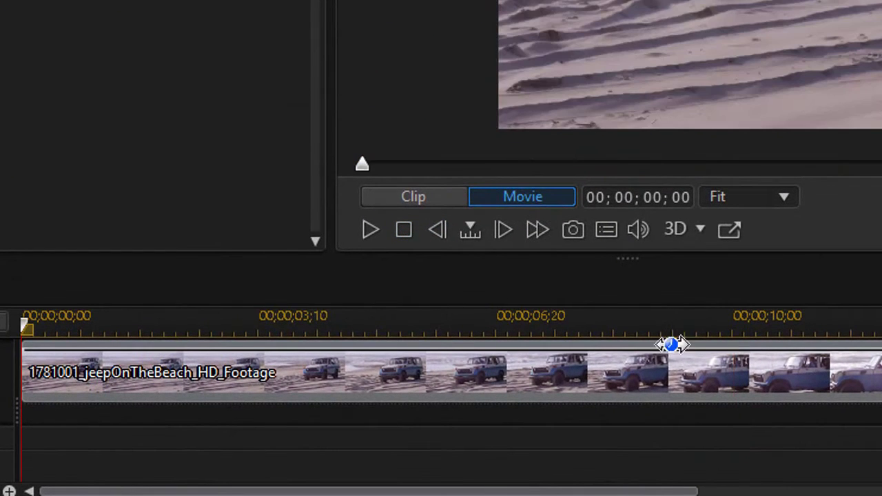
# Open the Motion Tracker for the selected jeep beach clip from Tools
pyautogui.click(406, 376)
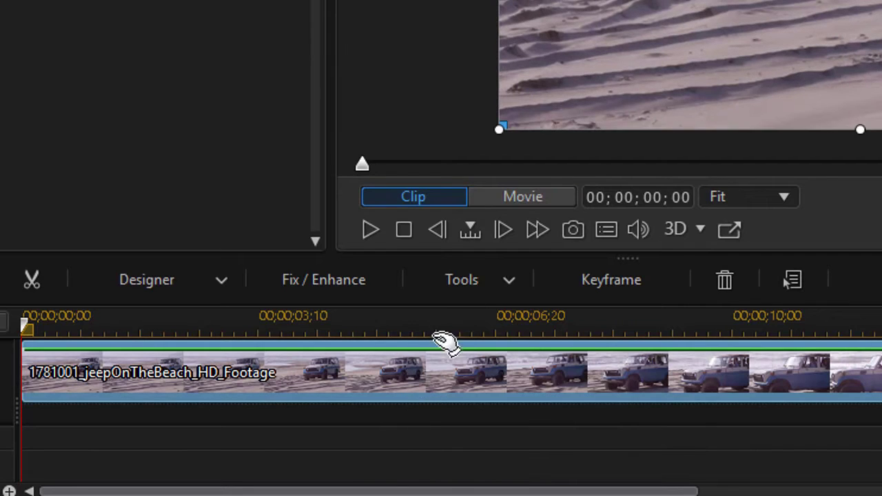
pyautogui.click(504, 280)
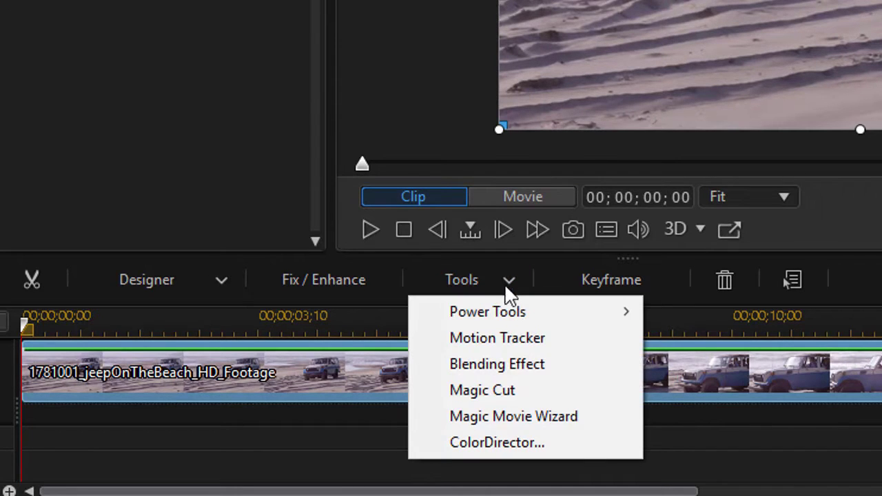
pyautogui.click(509, 341)
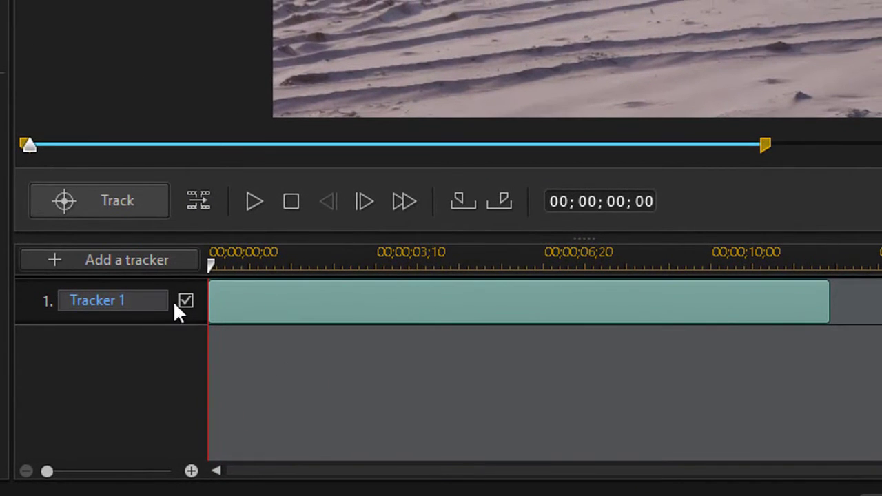
# Remove the existing Tracker 1 and add a fresh tracker in its place
pyautogui.rightClick(184, 301)
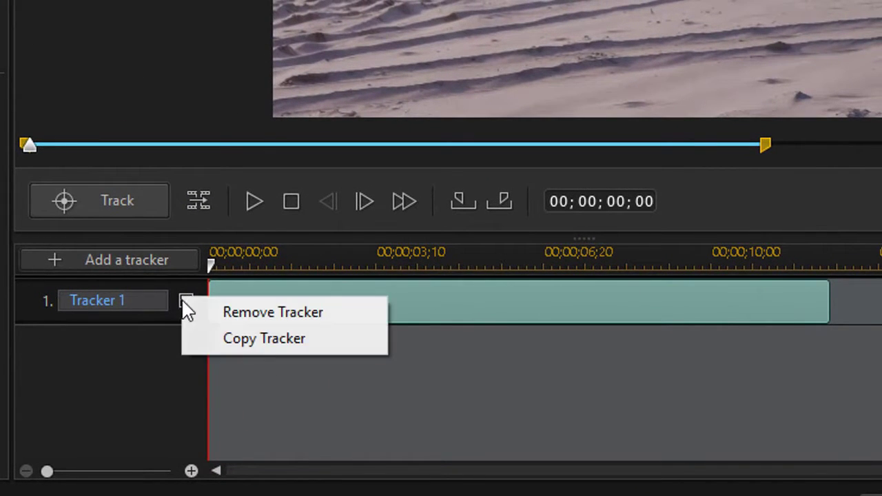
pyautogui.click(296, 312)
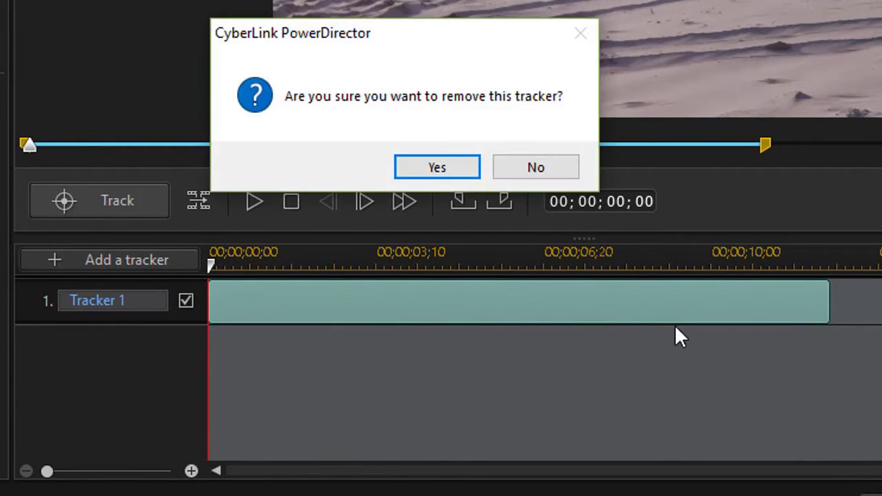
pyautogui.click(449, 170)
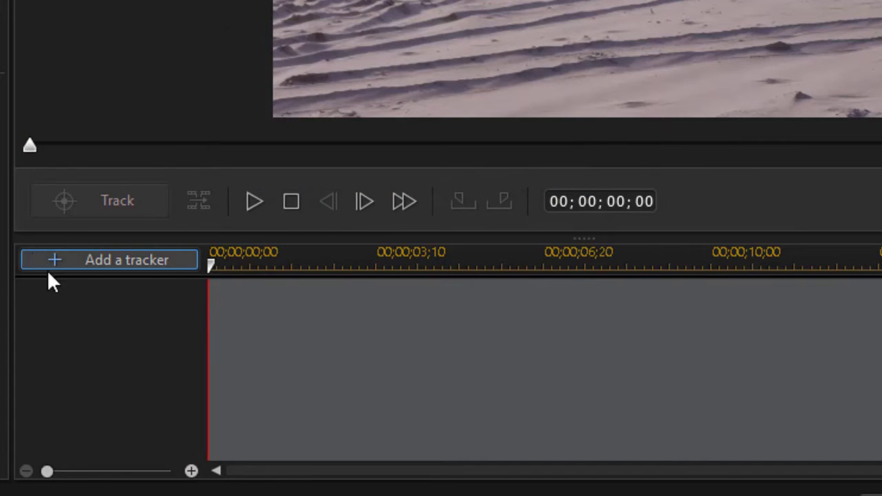
pyautogui.click(111, 260)
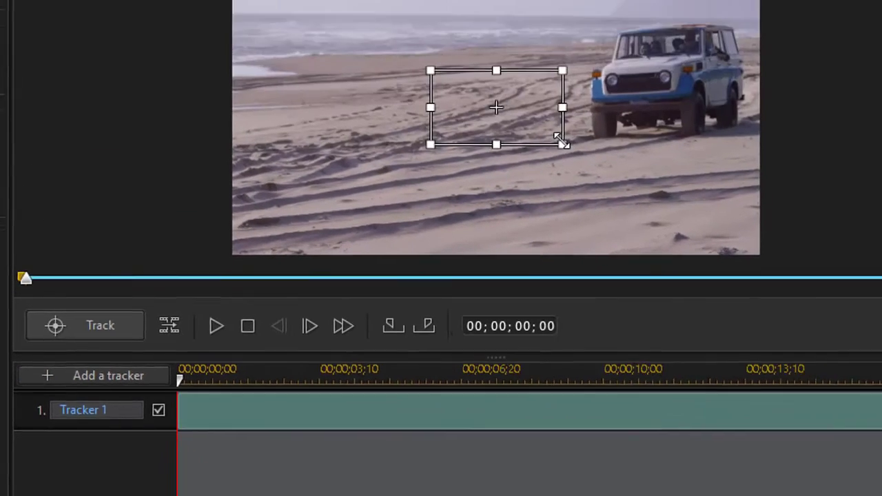
# Fit the tracking box over the jeep's front bumper and track its motion until 00;00;12;23
pyautogui.moveTo(561, 144); pyautogui.dragTo(575, 188)
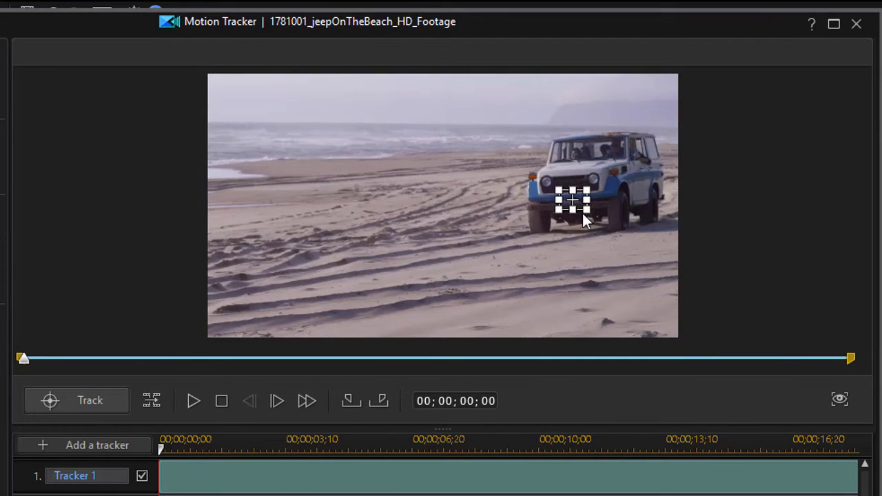
pyautogui.moveTo(573, 210); pyautogui.dragTo(573, 204)
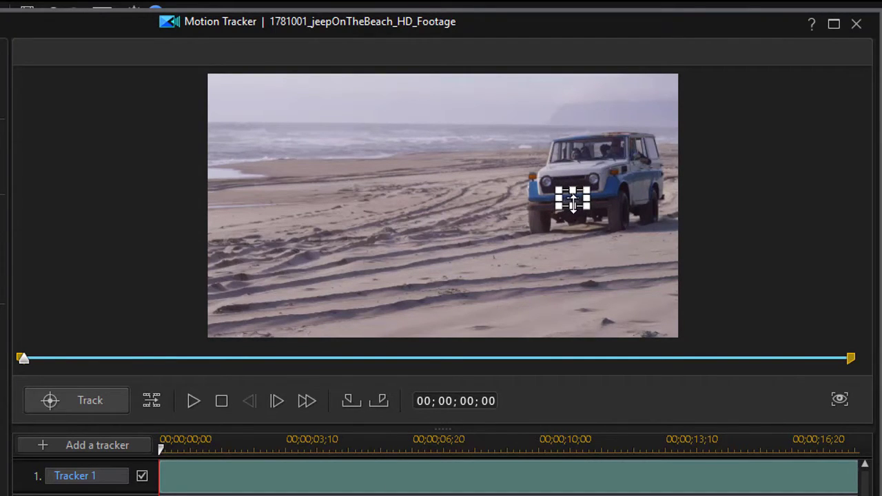
pyautogui.click(101, 399)
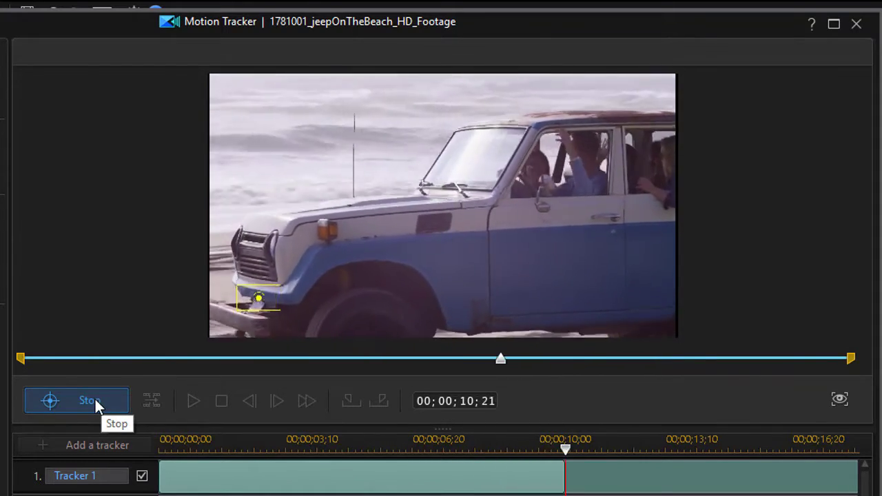
pyautogui.click(92, 398)
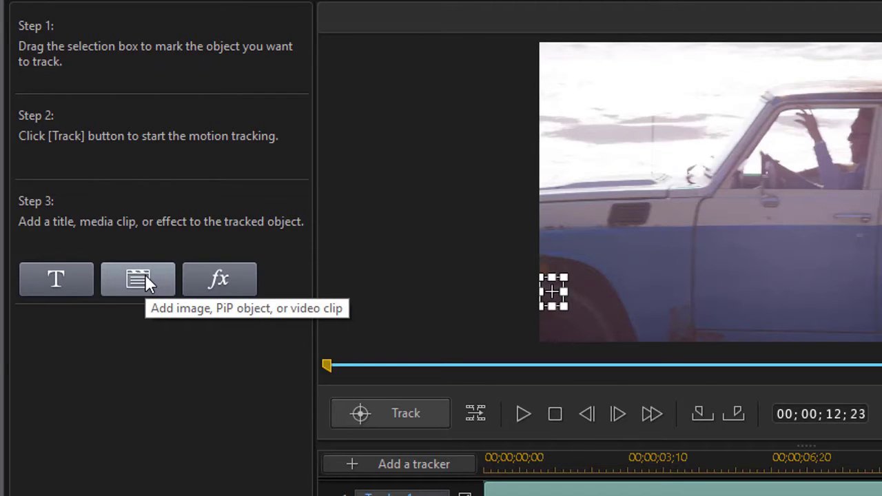
# Attach Car Ad.jpg from the Media Room library to Tracker 1 and enable its border
pyautogui.click(144, 272)
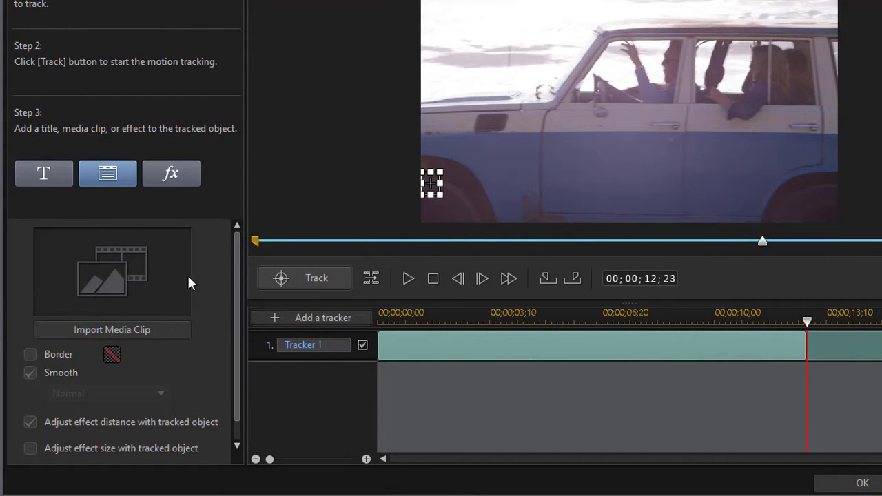
pyautogui.click(128, 330)
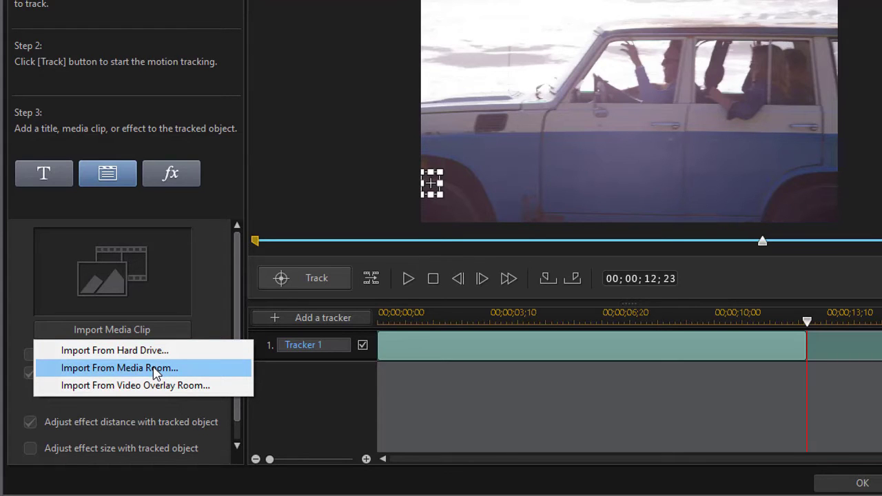
pyautogui.click(154, 369)
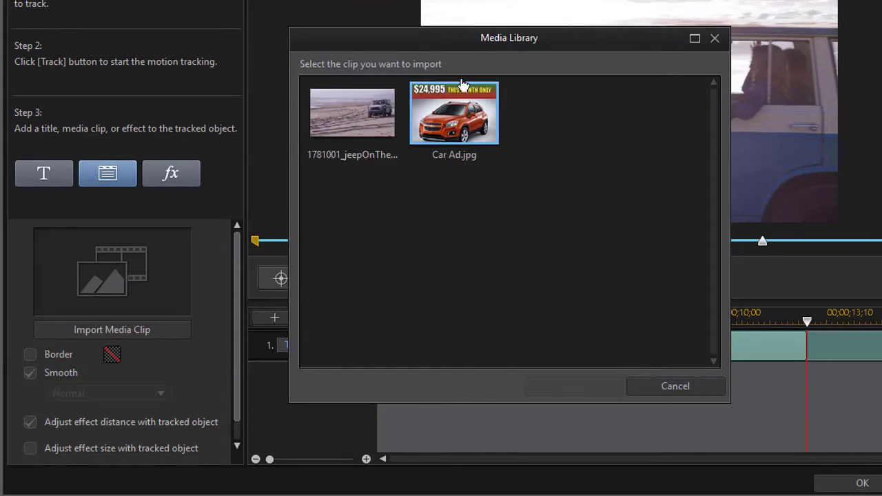
pyautogui.click(455, 109)
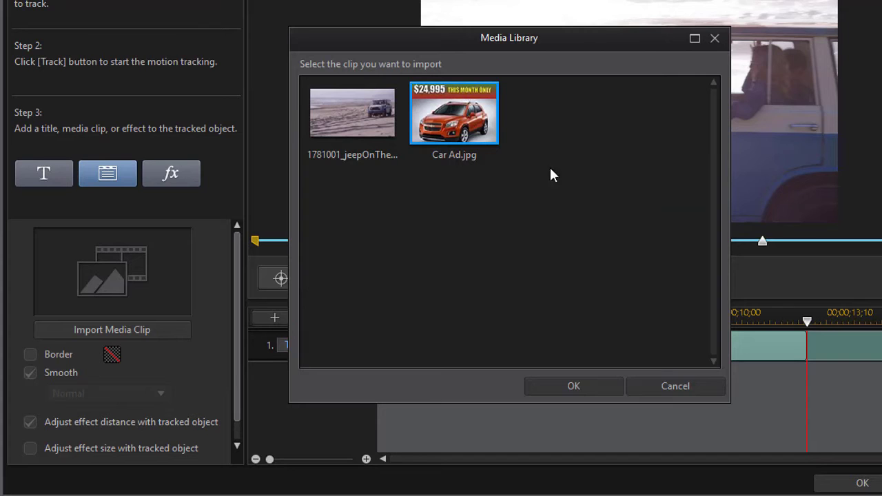
pyautogui.click(571, 387)
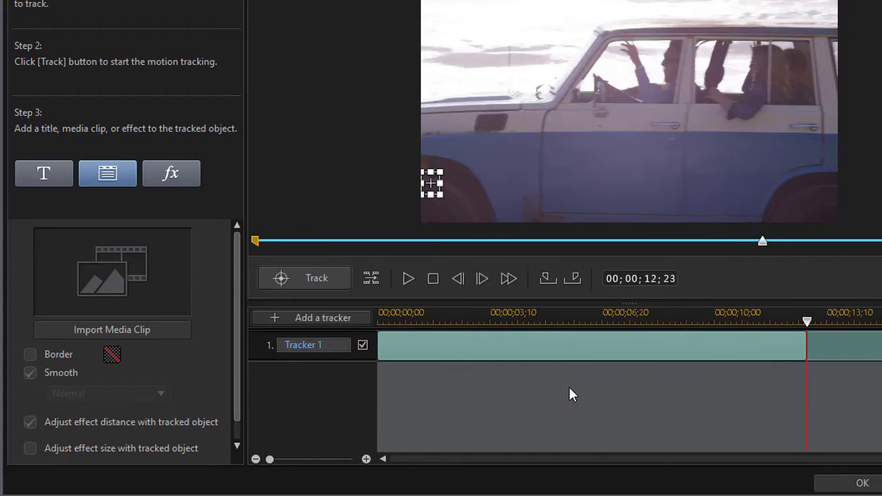
pyautogui.click(31, 355)
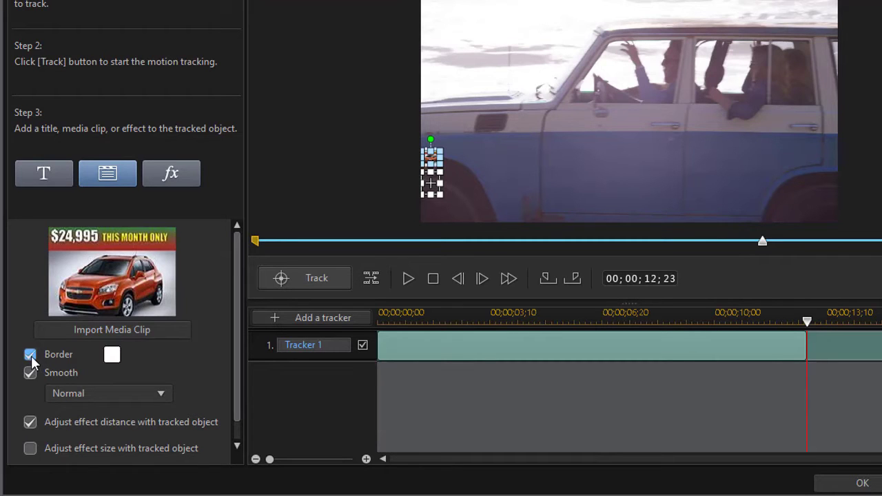
# Set the car ad's border colour to a deep gold (RGB 230,187,43)
pyautogui.click(111, 355)
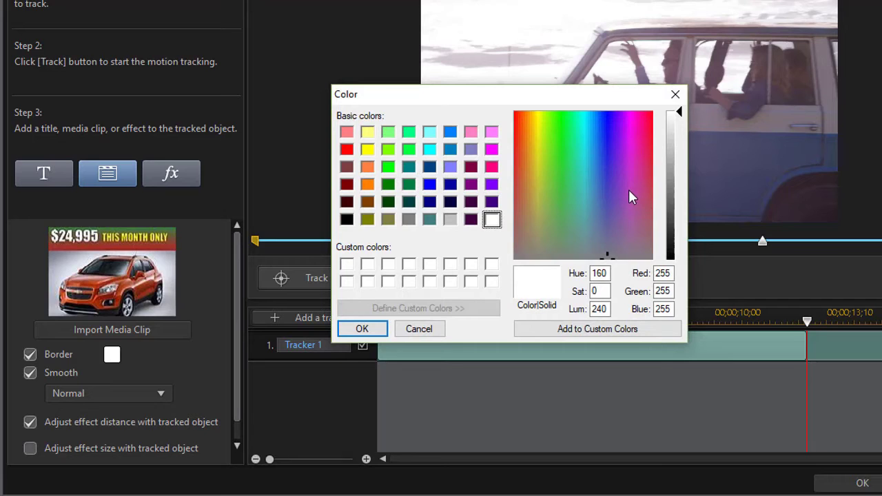
pyautogui.click(540, 181)
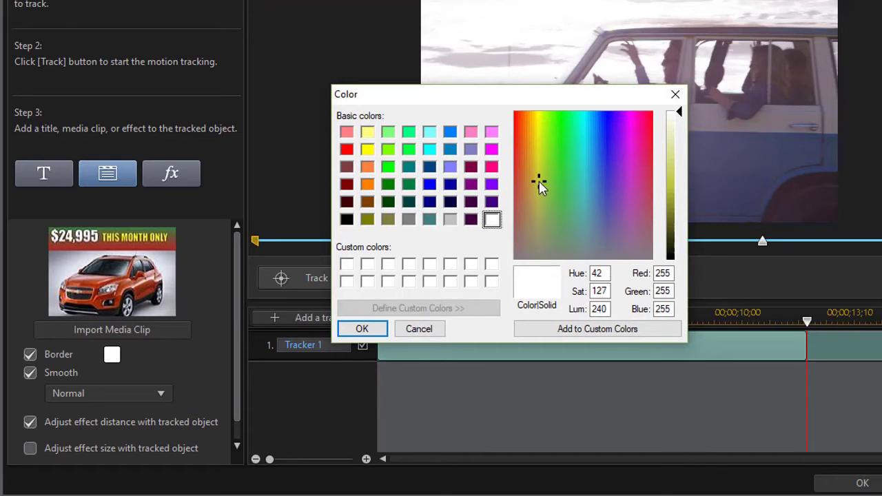
pyautogui.moveTo(539, 181); pyautogui.dragTo(533, 143)
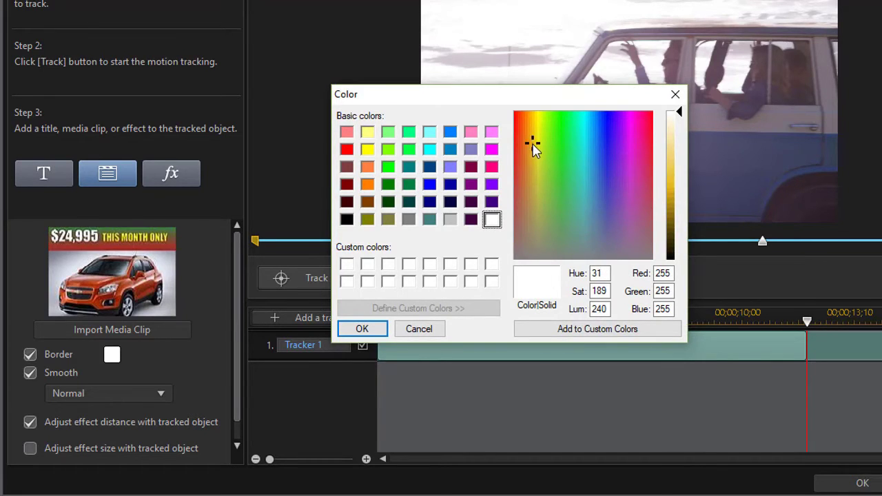
pyautogui.click(679, 180)
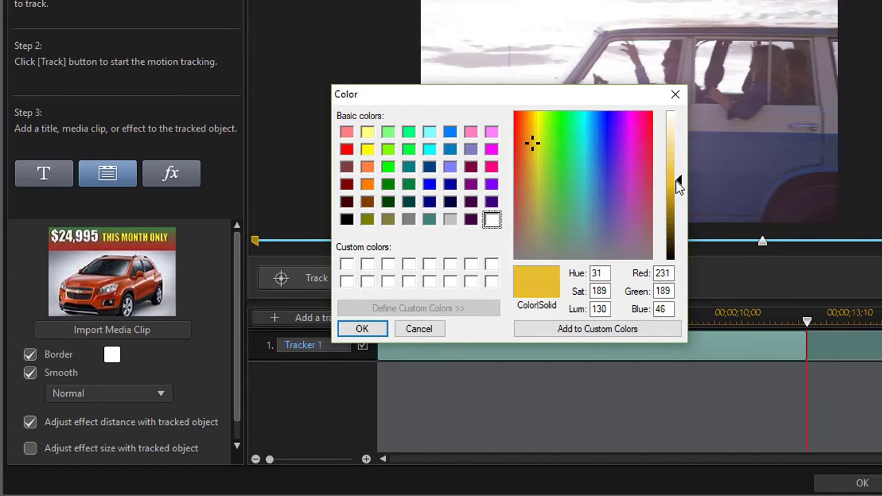
pyautogui.click(361, 328)
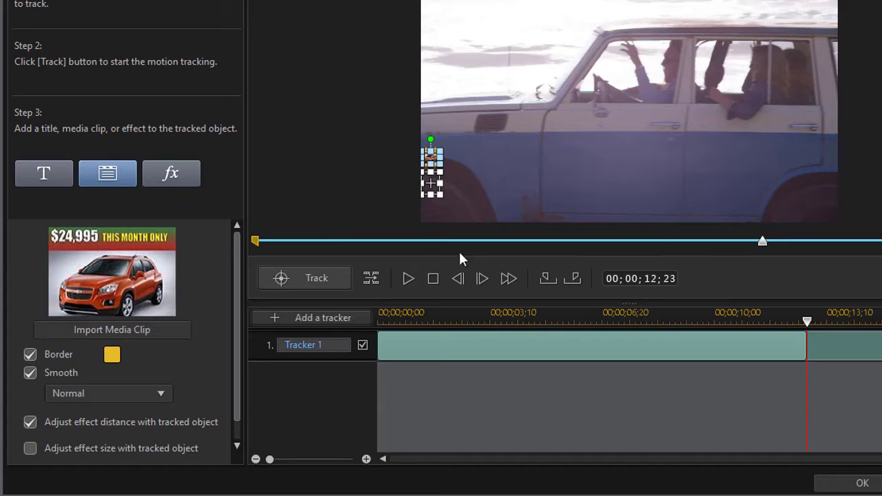
# At 00;00;00;00, enlarge the car ad overlay, position it beside the jeep, and preview
pyautogui.moveTo(808, 321); pyautogui.dragTo(363, 346)
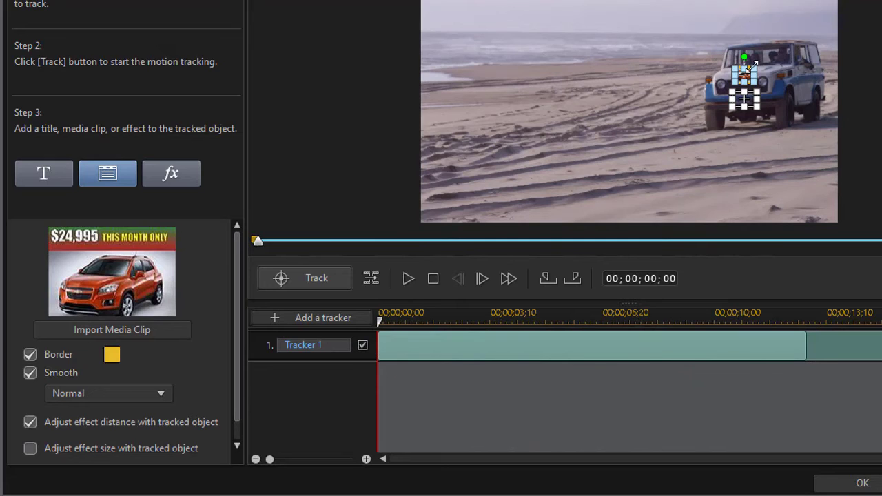
pyautogui.moveTo(750, 67); pyautogui.dragTo(799, 39)
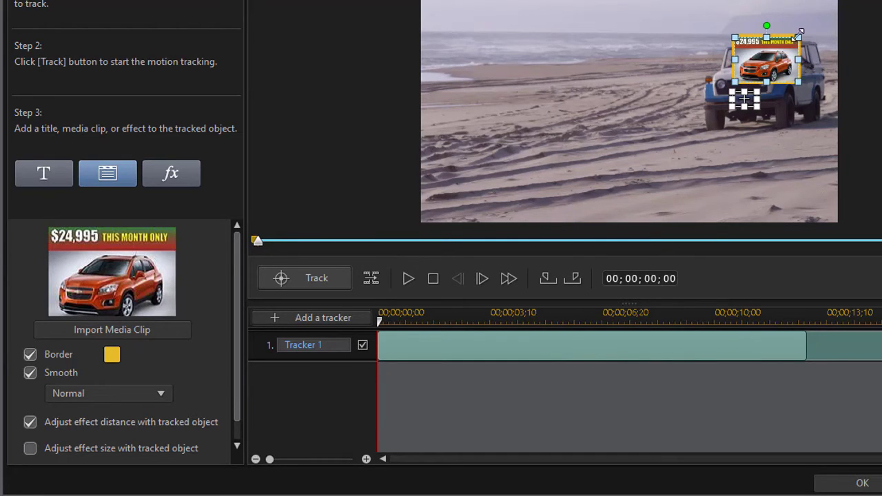
pyautogui.moveTo(798, 38); pyautogui.dragTo(818, 24)
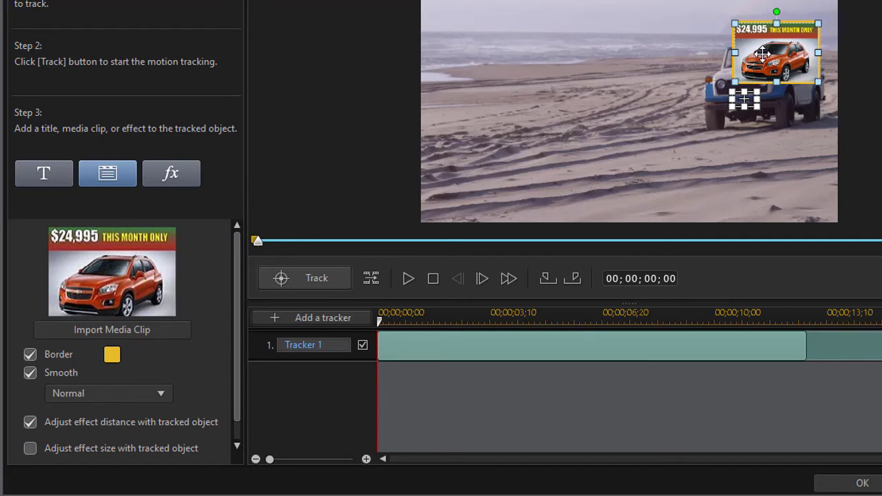
pyautogui.moveTo(761, 51); pyautogui.dragTo(805, 67)
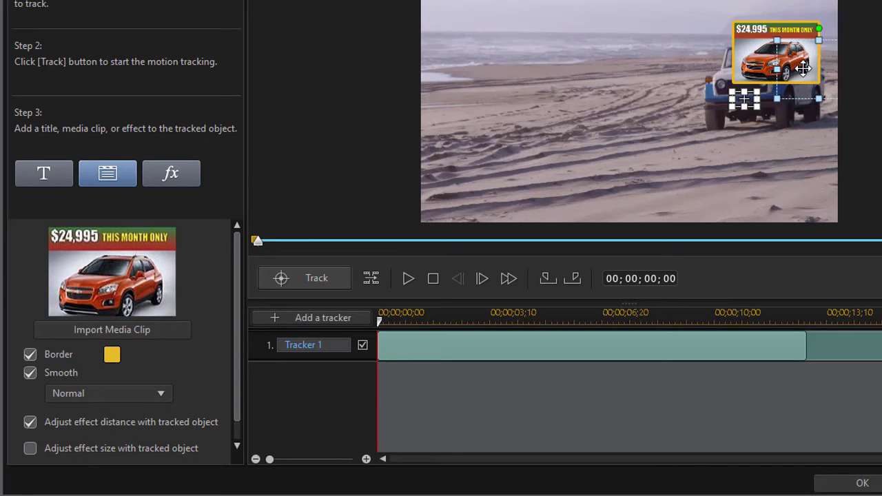
pyautogui.moveTo(802, 68); pyautogui.dragTo(800, 84)
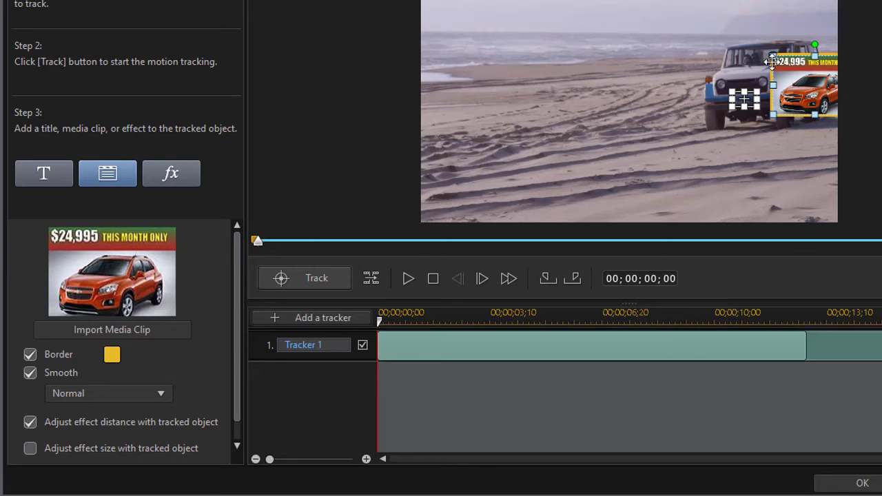
pyautogui.click(408, 279)
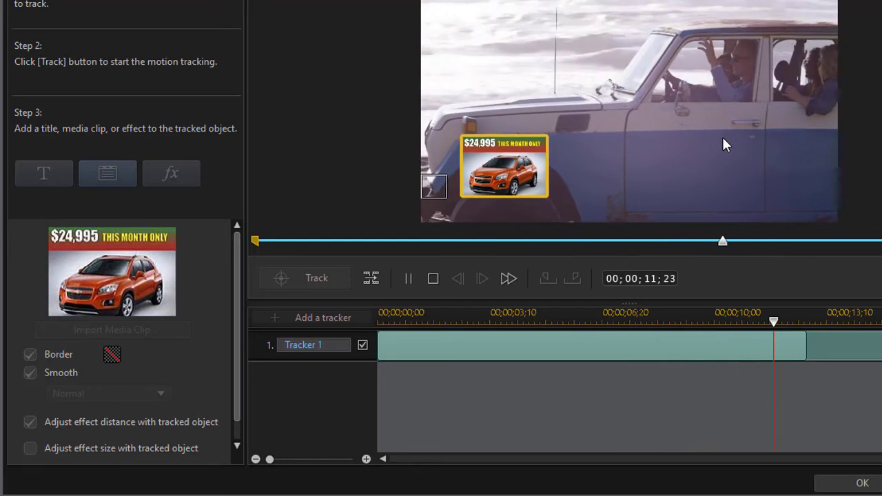
# Apply the motion tracking and return to the main editing timeline
pyautogui.click(861, 481)
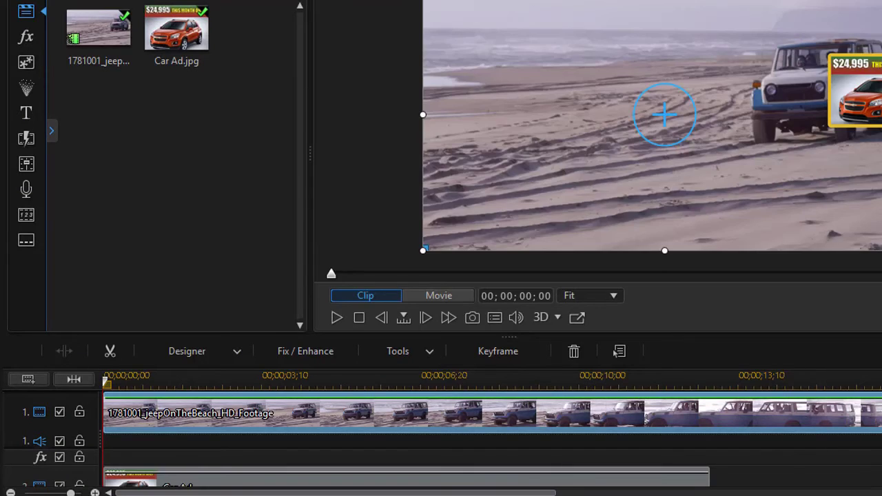
# Switch the preview to Movie mode and play the full movie with the Car Ad track
pyautogui.scroll(-3, 441, 428)
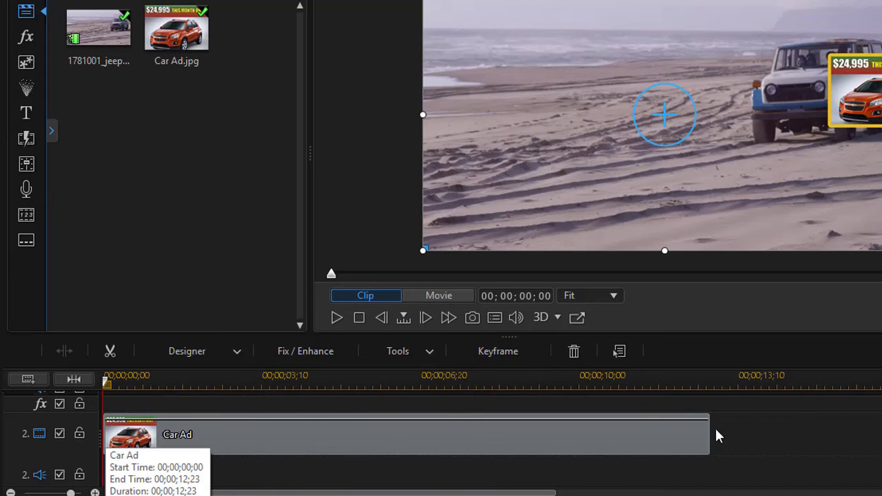
pyautogui.click(446, 296)
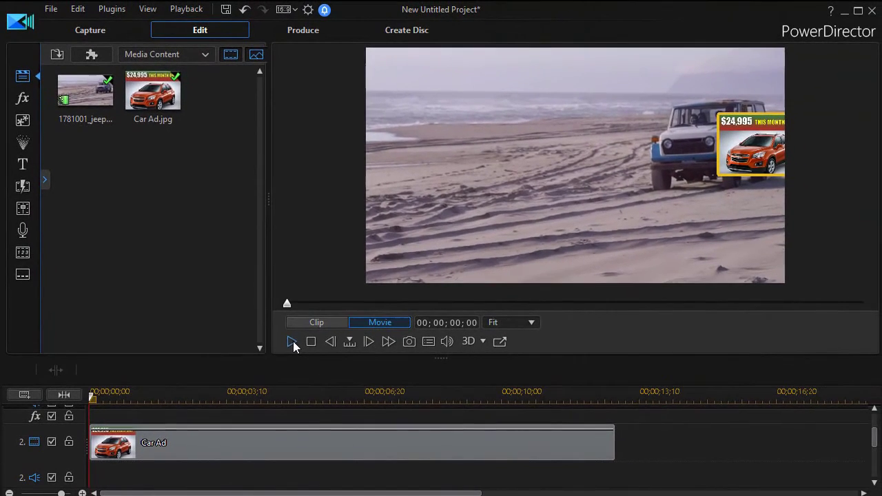
pyautogui.click(336, 317)
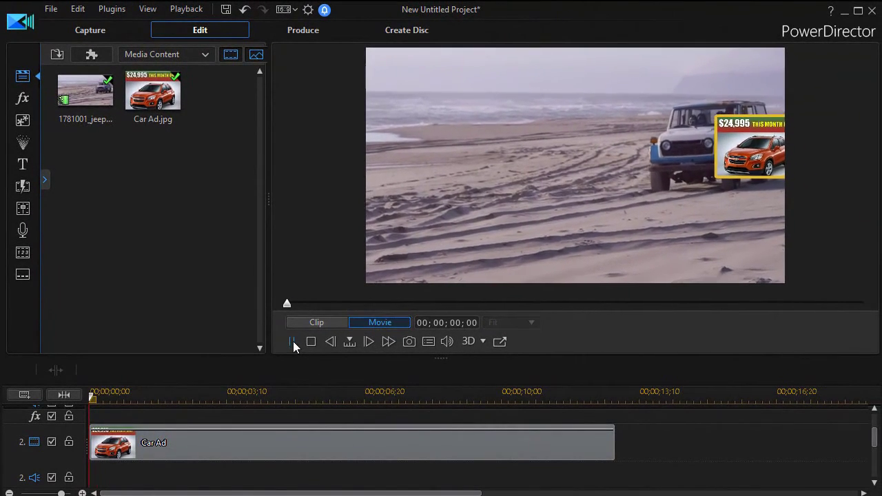